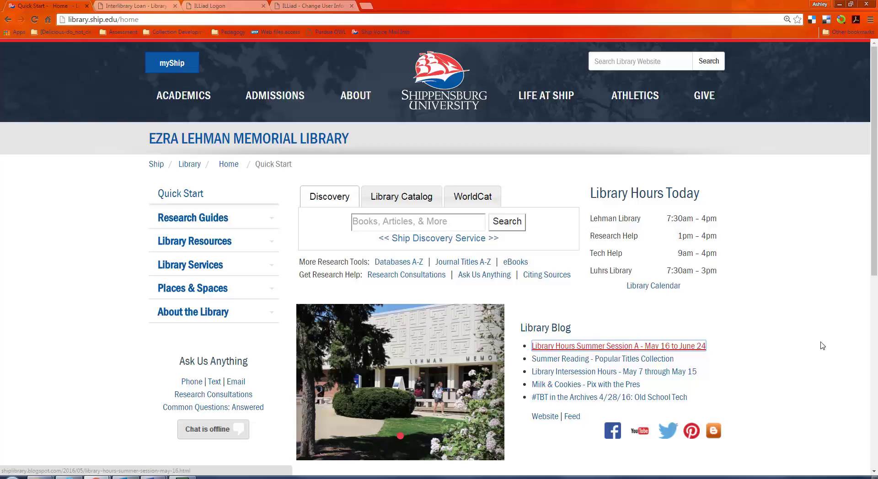
Step: Show the Library Resources submenu in the Lehman Library left navigation
mouse_move(206, 246)
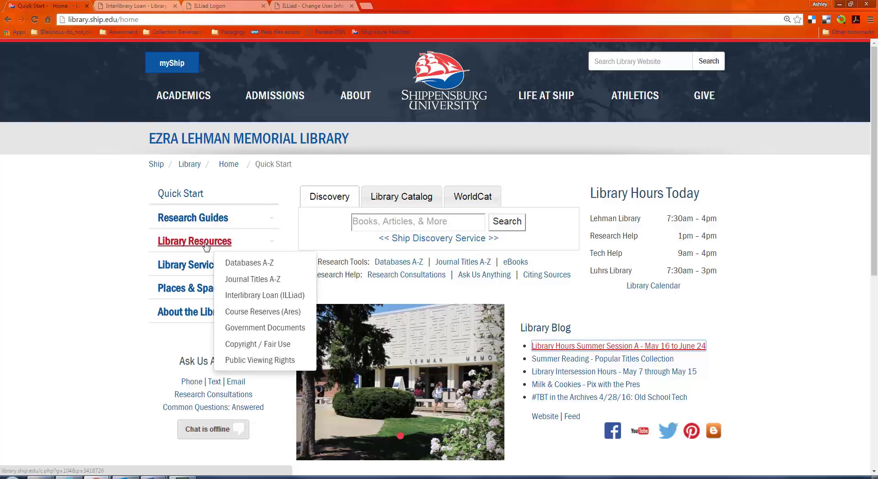
Step: Open the Interlibrary Loan (ILLiad) page from the Library Resources submenu
click(268, 295)
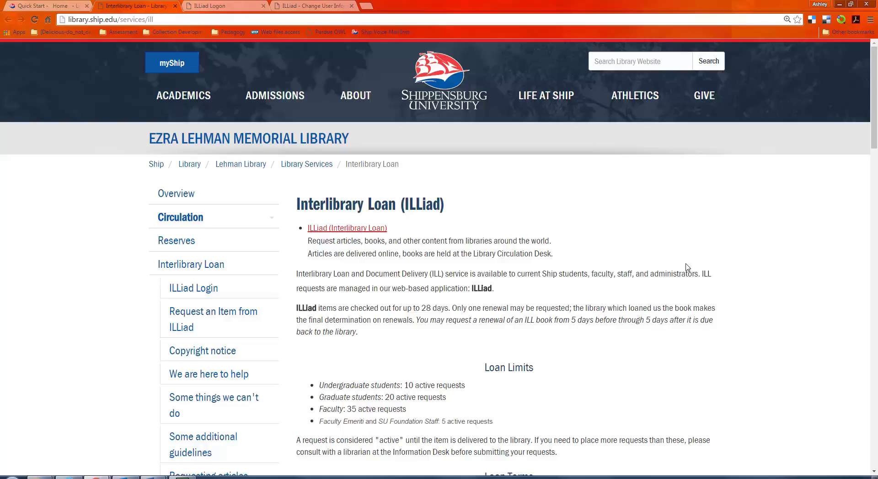
Step: Go to the ILLiad logon page and enter the saved SU e-mail username and the account password
click(356, 233)
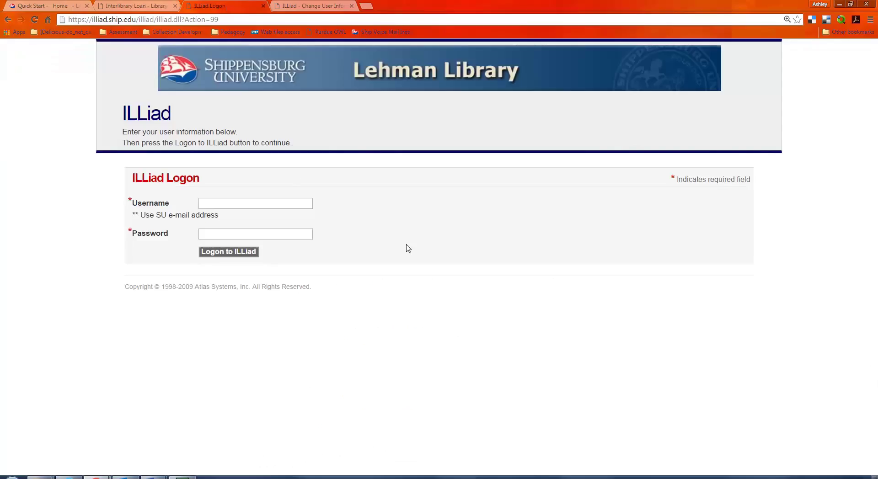
click(279, 204)
text(an)
key(Down)
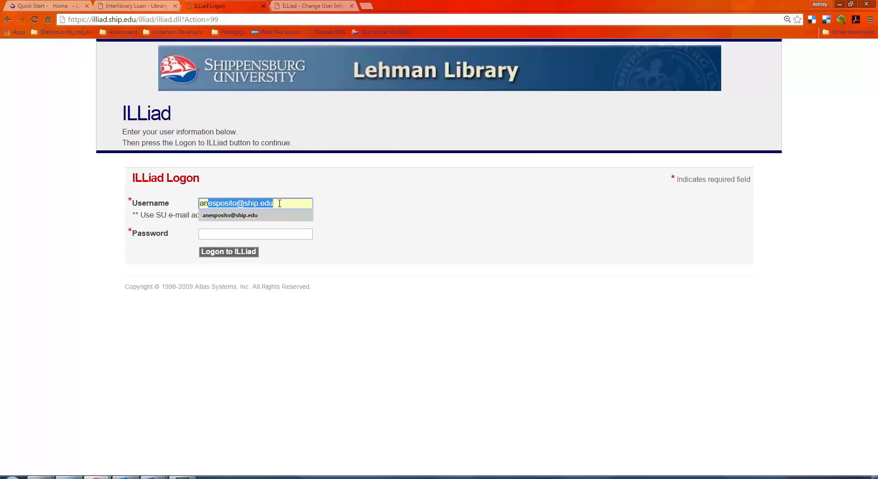
key(Tab)
text(••••••••)
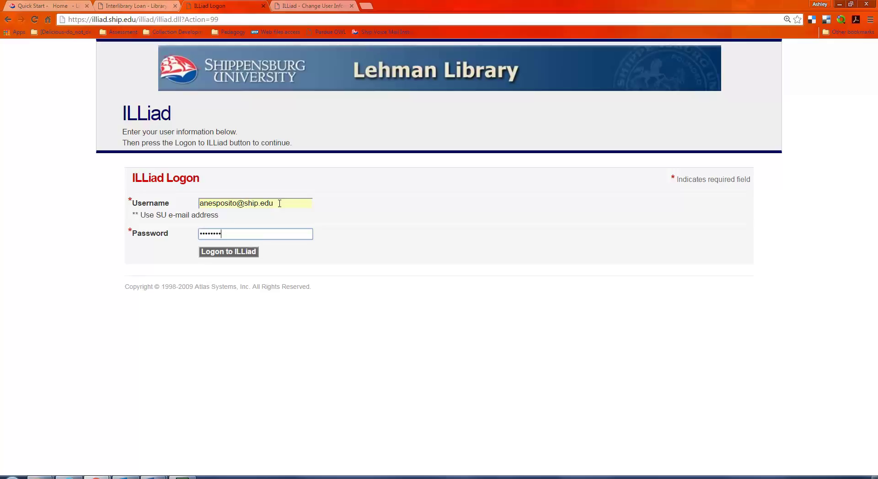
Step: Log on to ILLiad and bring up the Change Your Personal Information form
click(245, 252)
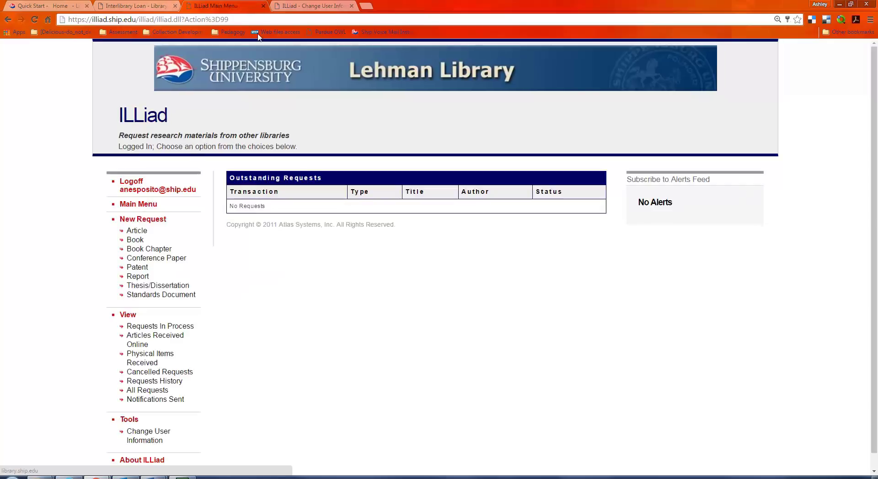
click(293, 9)
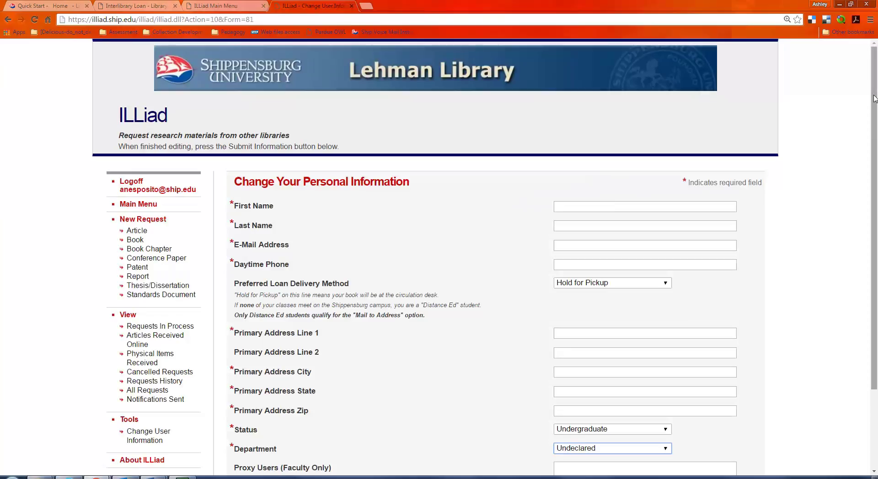
scroll(874, 98, down, 3)
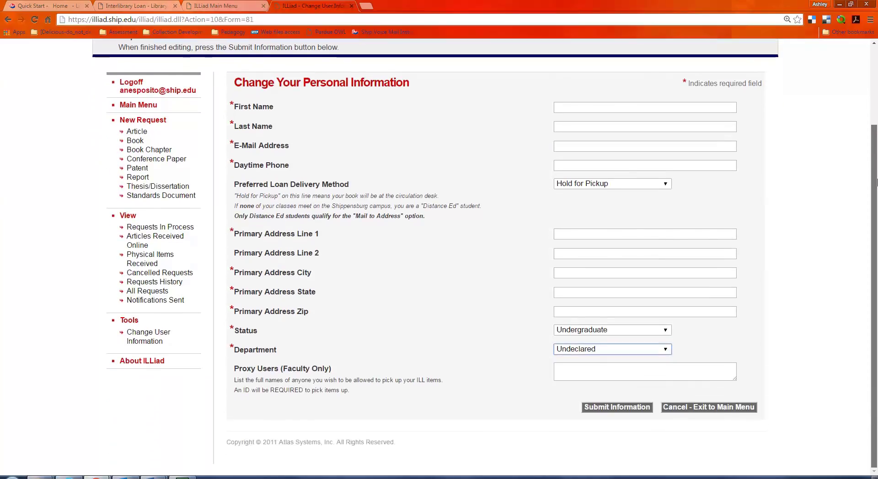
Step: Step through the first name, e-mail and daytime phone fields, then list the delivery methods
click(687, 108)
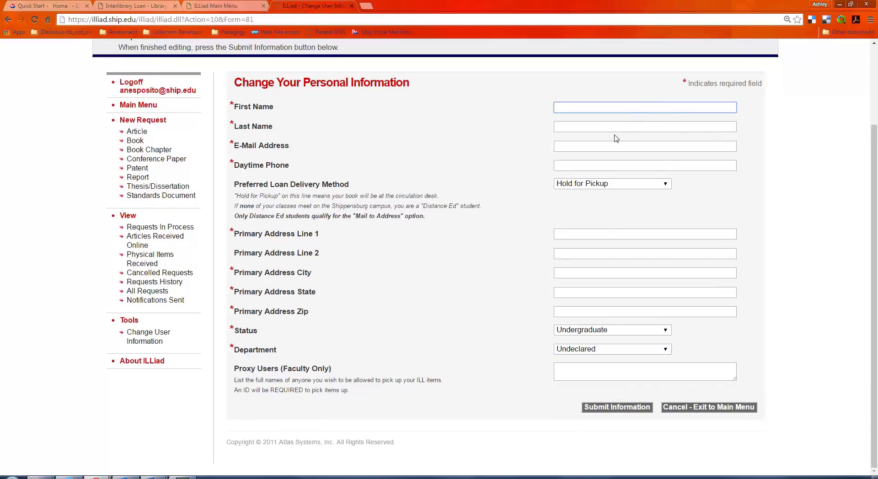
click(607, 148)
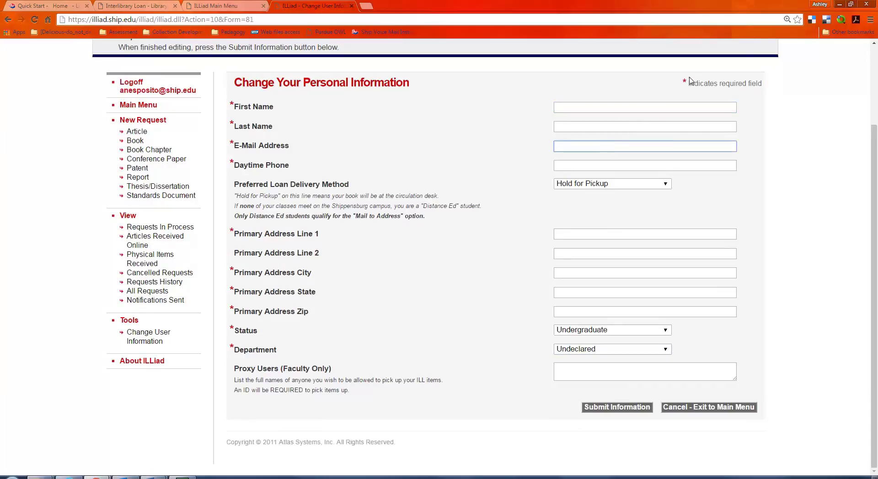
click(656, 167)
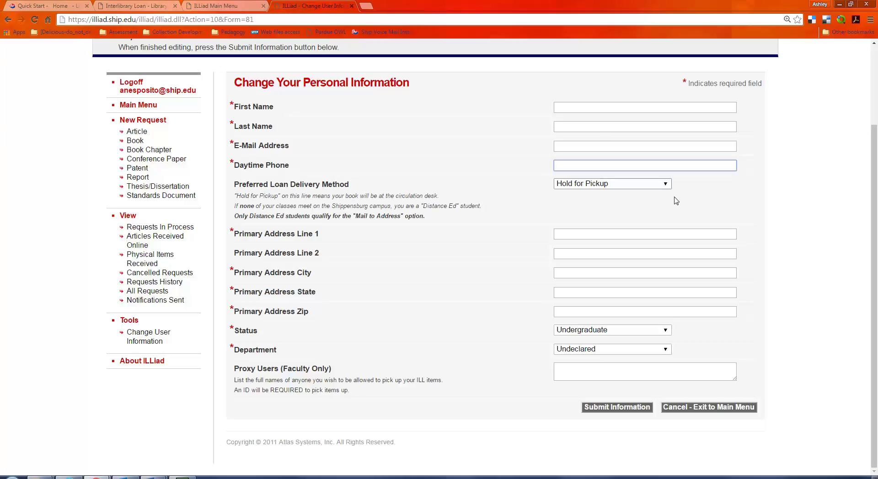
click(666, 184)
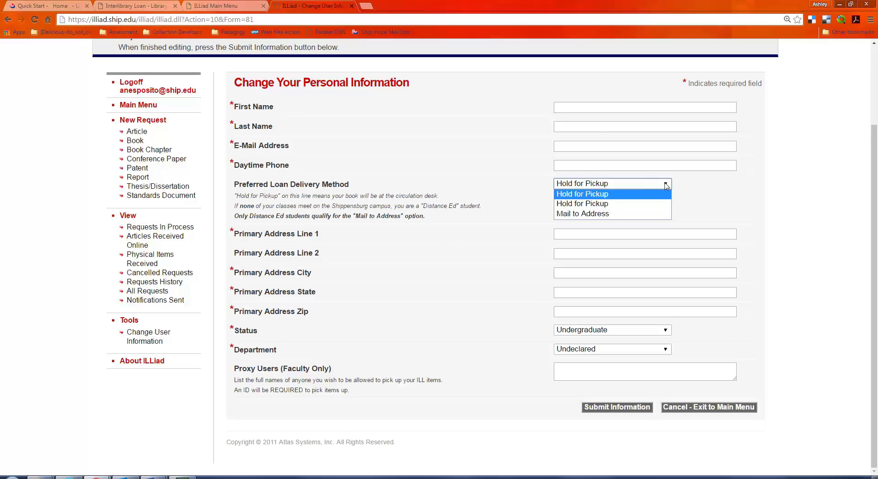
Step: Keep Hold for Pickup, Undergraduate status and Undeclared department, then exit to the main menu unsaved
click(666, 185)
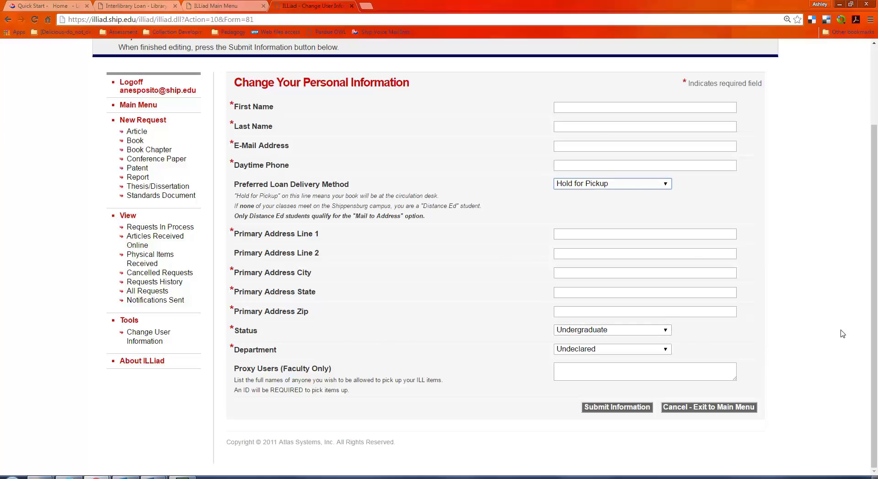
click(667, 332)
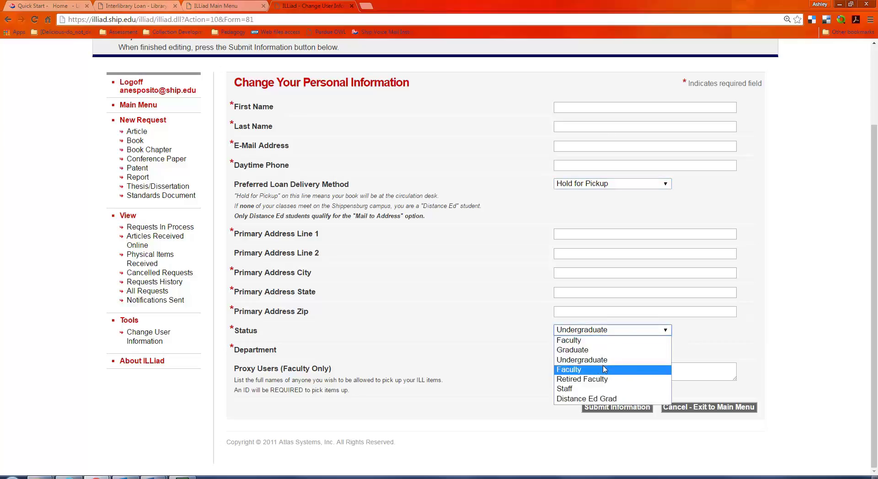
click(652, 363)
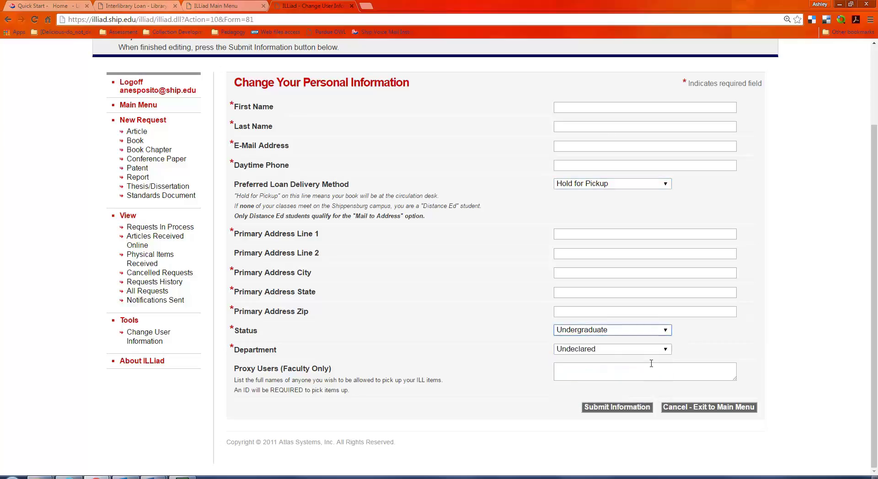
click(664, 350)
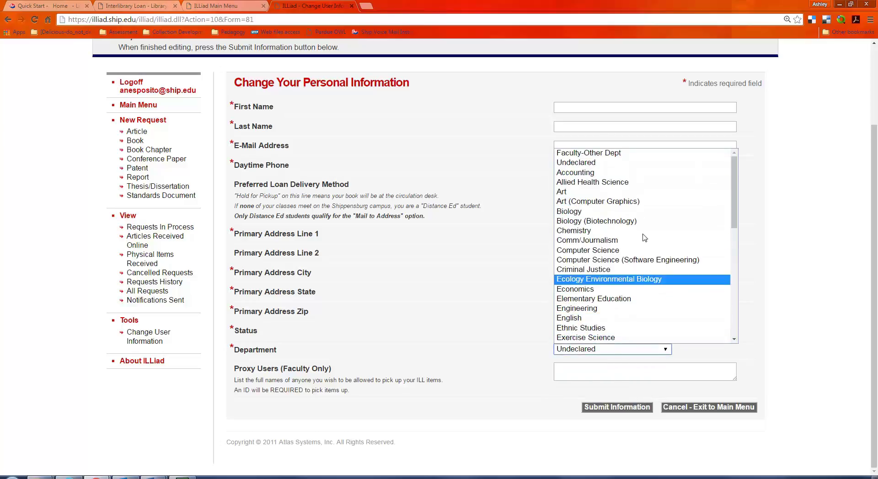
click(625, 165)
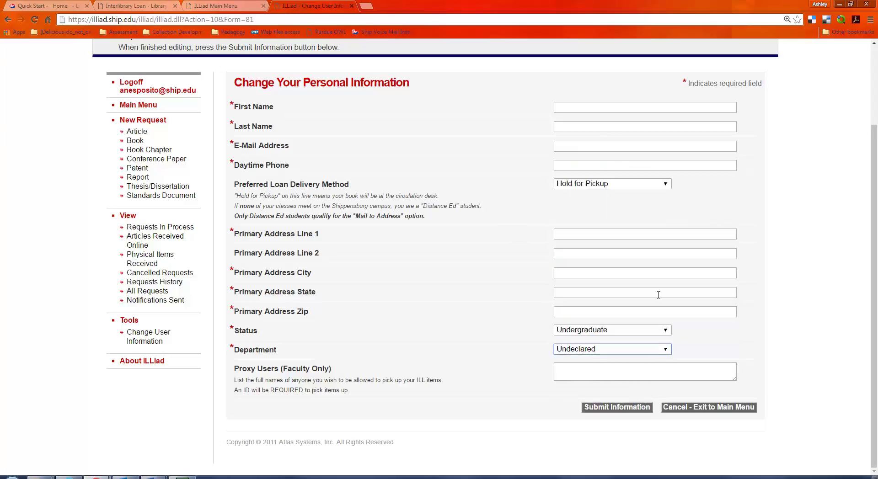
click(738, 408)
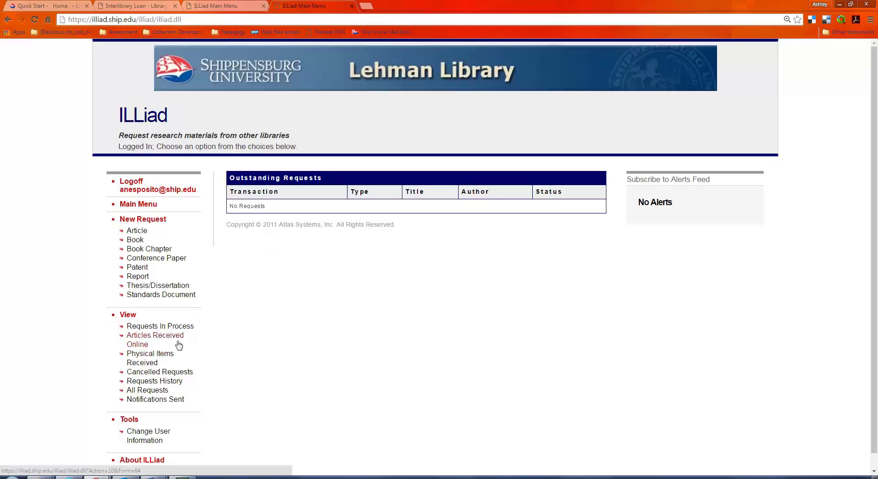
Step: Switch to the Quick Start library homepage tab for the 'media violence' Discovery search
key(ctrl+Tab)
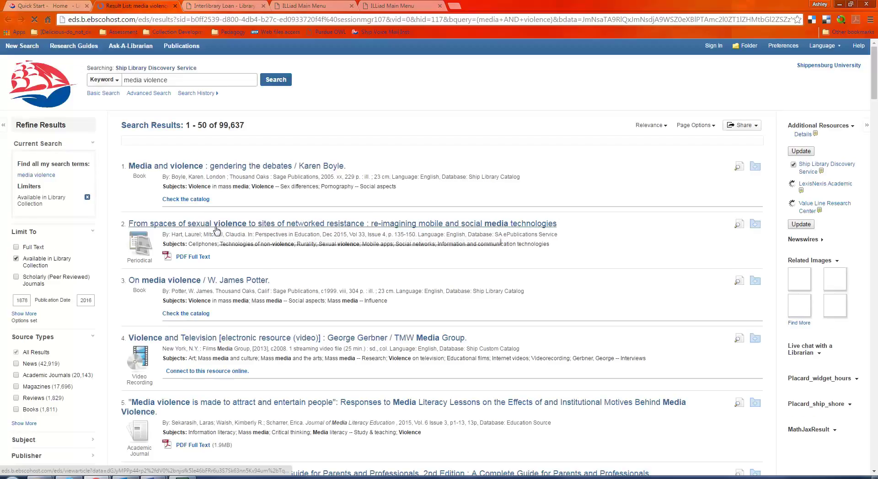
Step: Uncheck 'Available in Library Collection' and browse the broadened media violence results
click(16, 259)
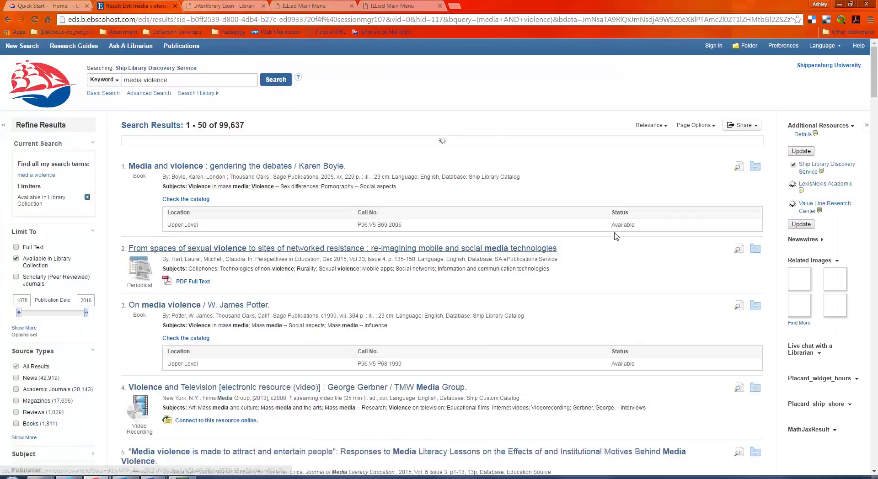
scroll(616, 236, down, 10)
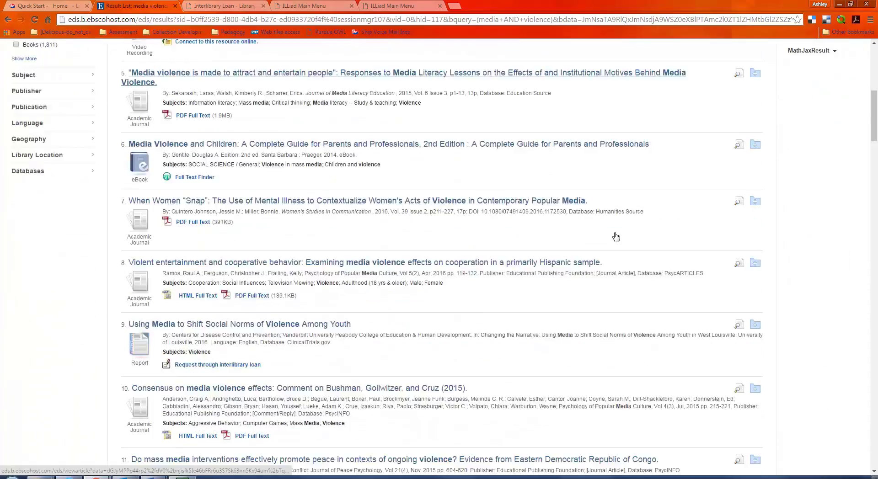
scroll(616, 237, down, 8)
scroll(615, 237, up, 7)
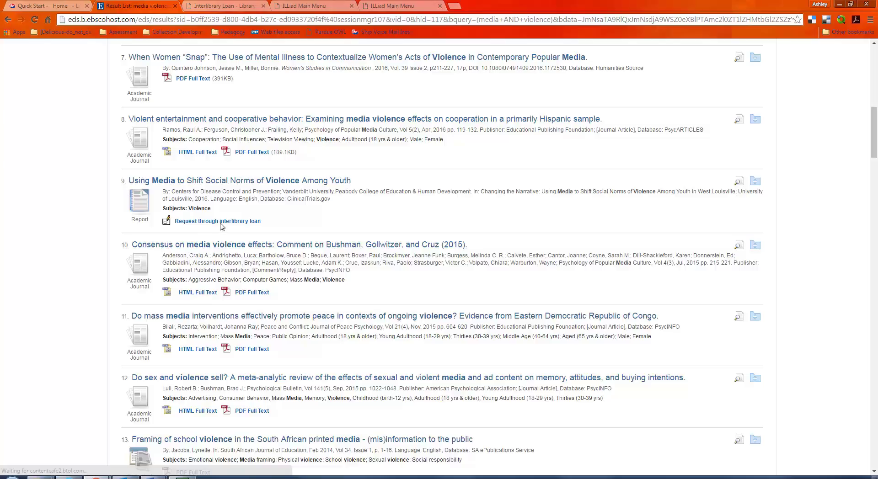
scroll(221, 226, up, 2)
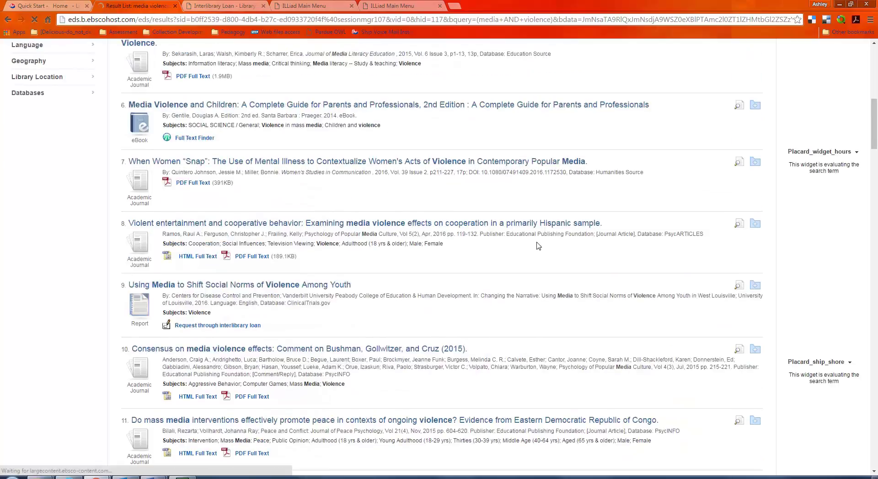
scroll(534, 235, down, 5)
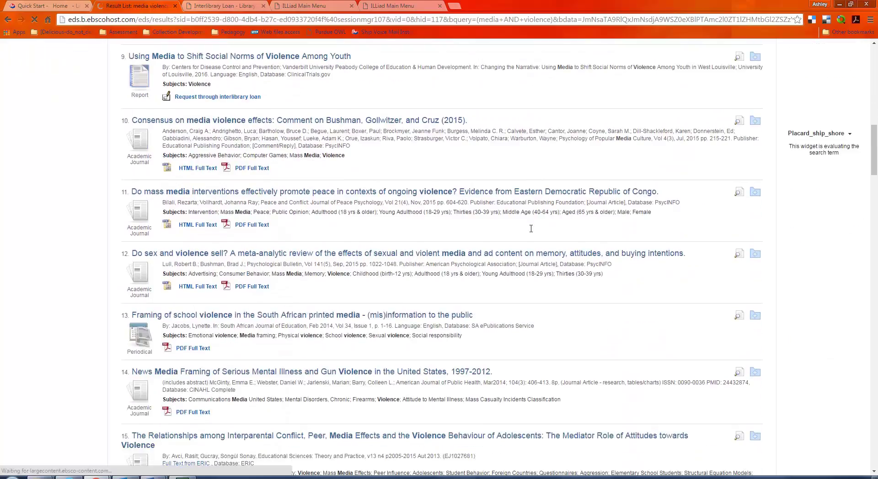
scroll(531, 228, down, 8)
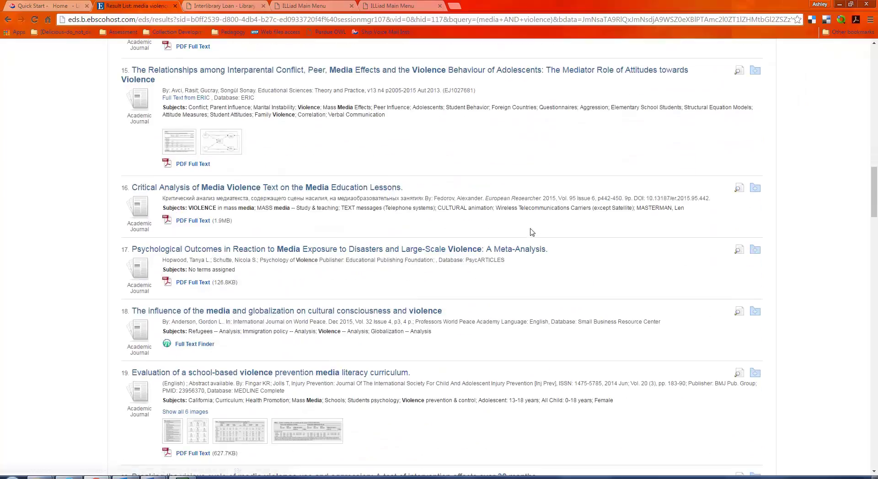
scroll(532, 233, down, 9)
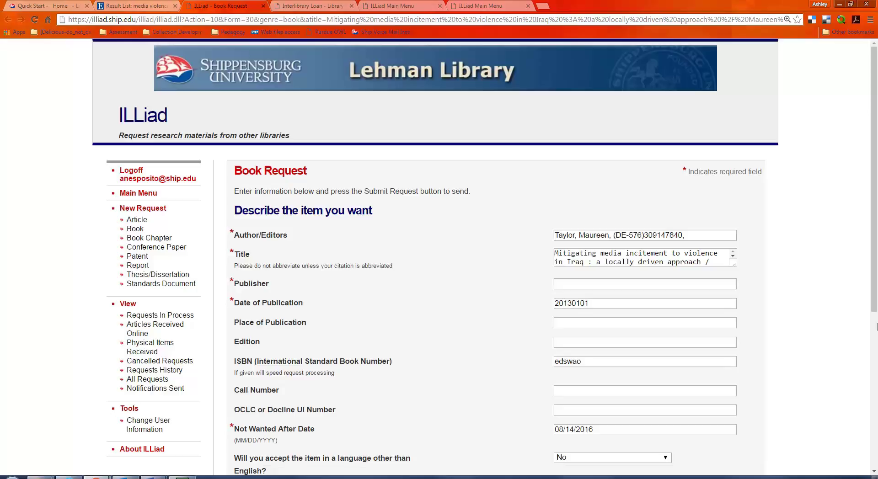
drag(873, 244, 874, 309)
click(604, 178)
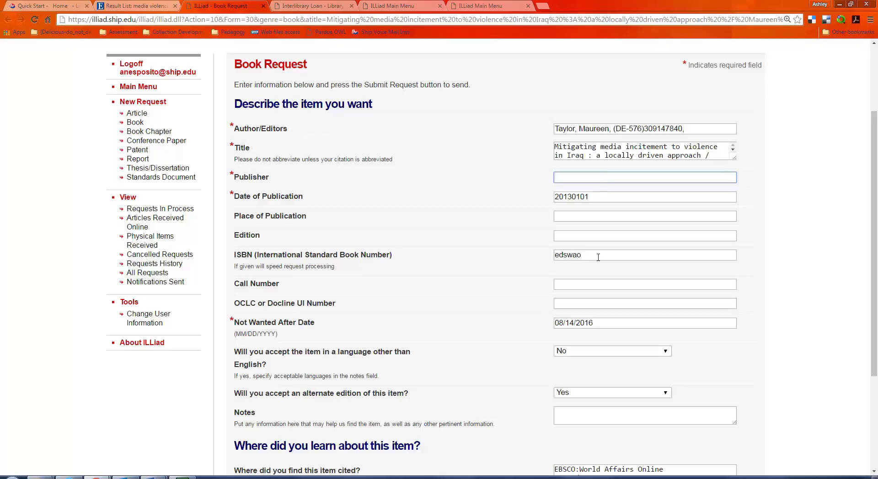
drag(870, 299, 870, 378)
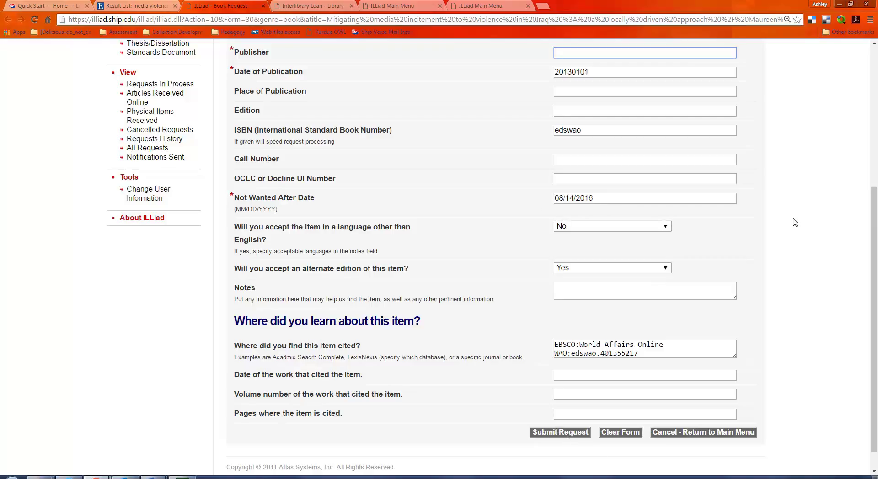
scroll(805, 245, up, 5)
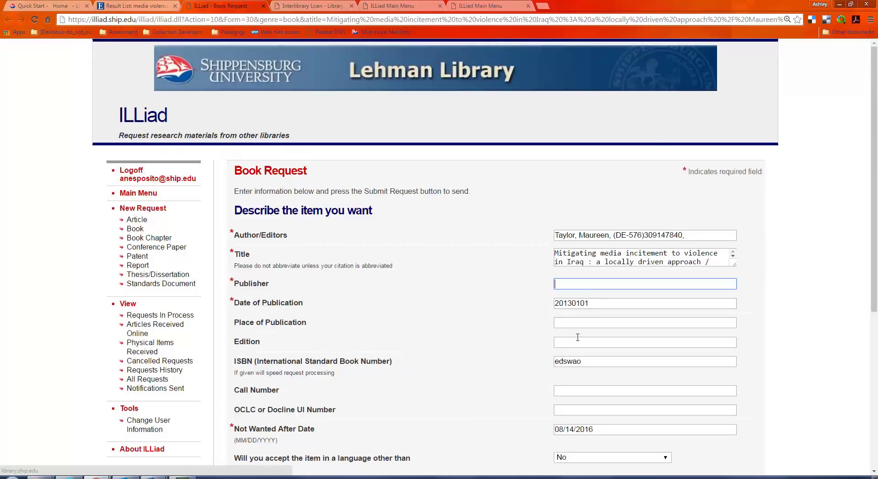
Step: View the empty Articles Received Online page, then return to the Quick Start - Home tab
click(152, 329)
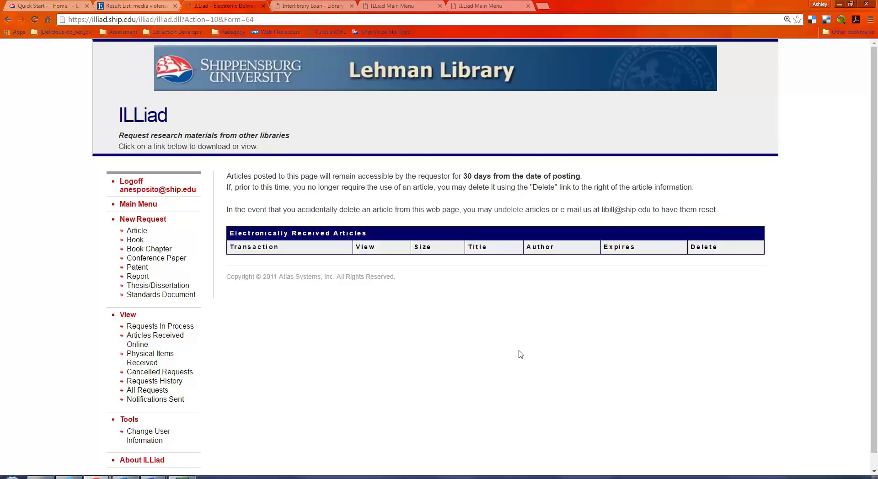
scroll(520, 355, down, 1)
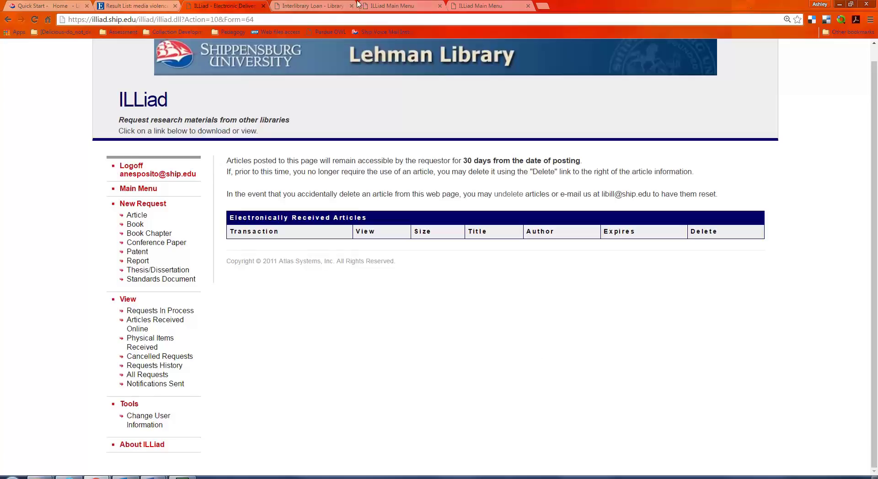
click(50, 6)
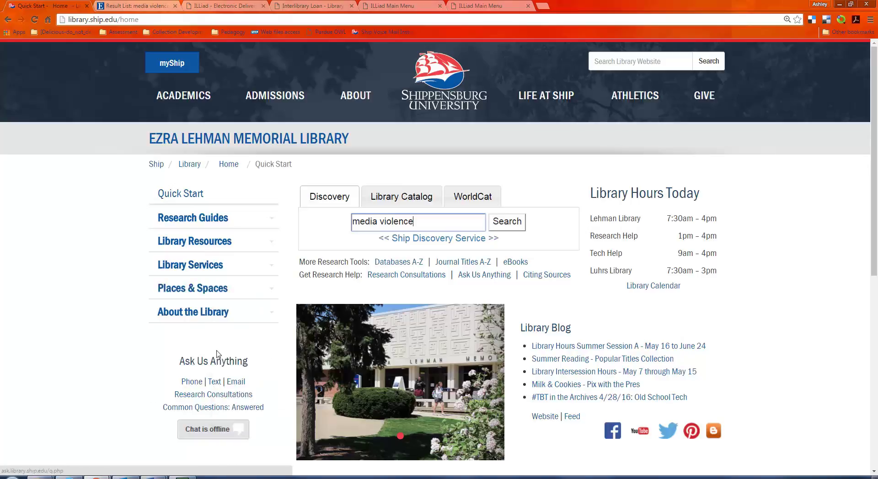